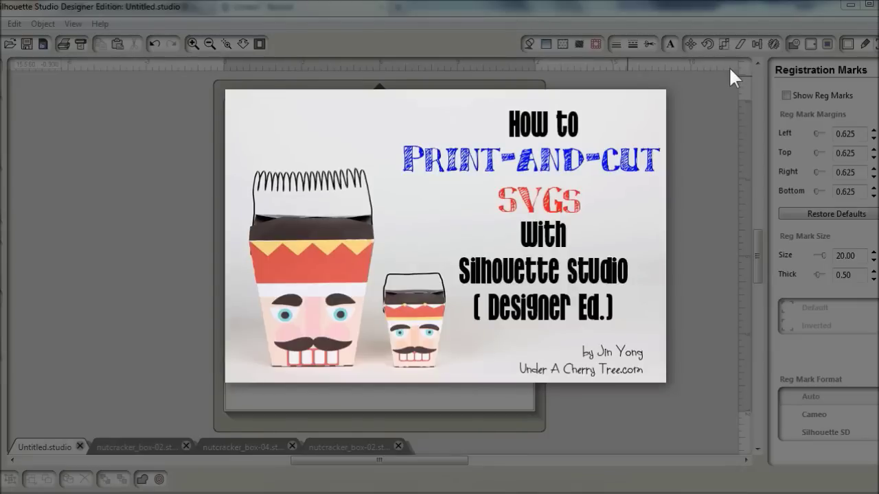
Close the full-screen title image to return to the blank Untitled canvas
key(Escape)
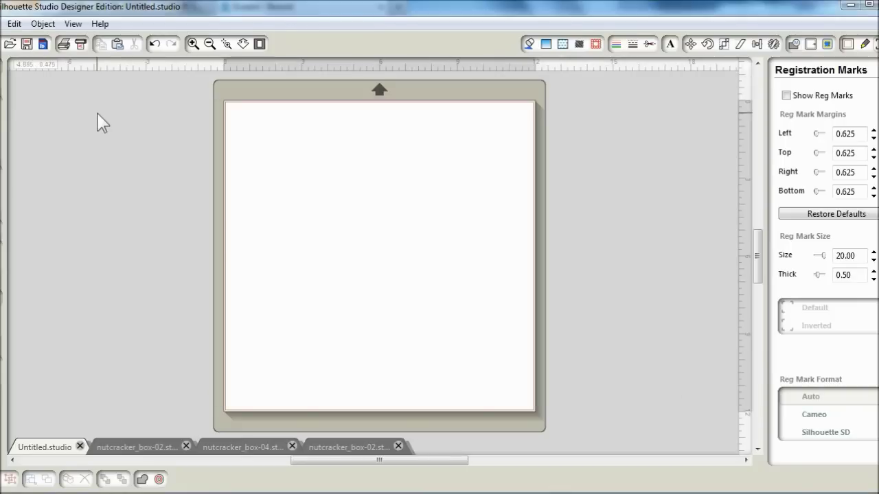
Open nutcracker_box-01 with the file type filter set to SVG (*.svg)
click(2, 23)
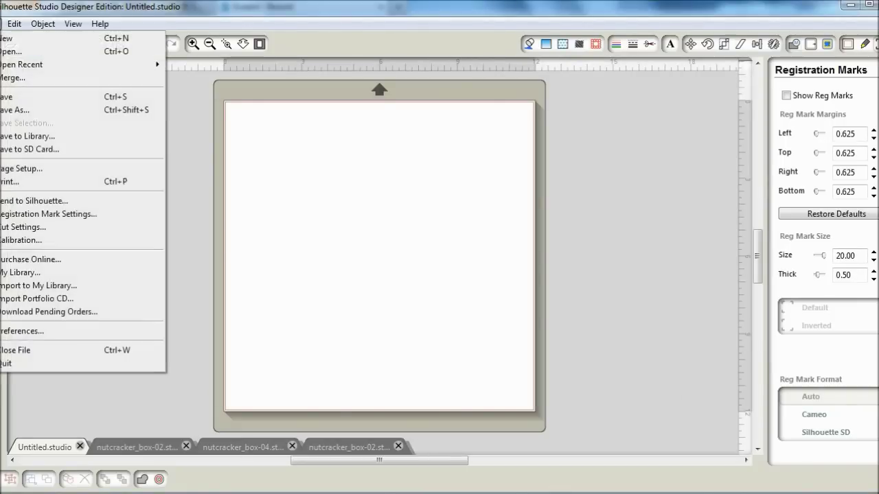
click(11, 55)
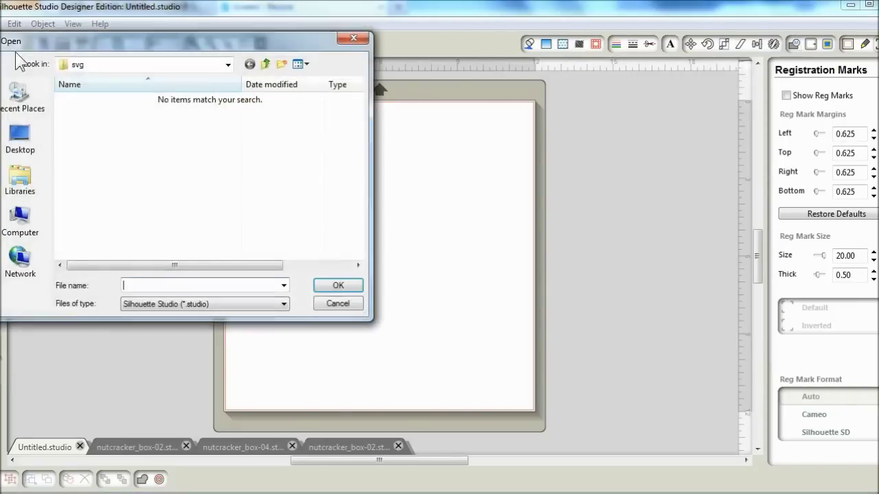
click(220, 306)
click(213, 342)
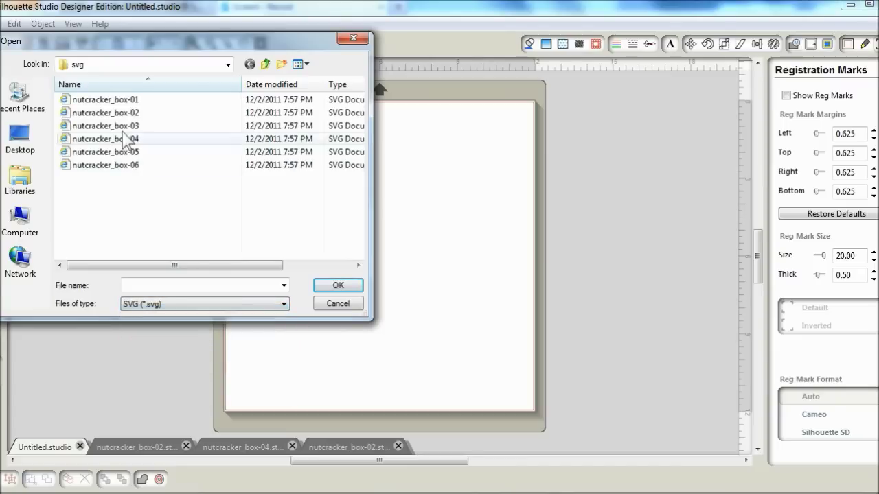
double_click(118, 103)
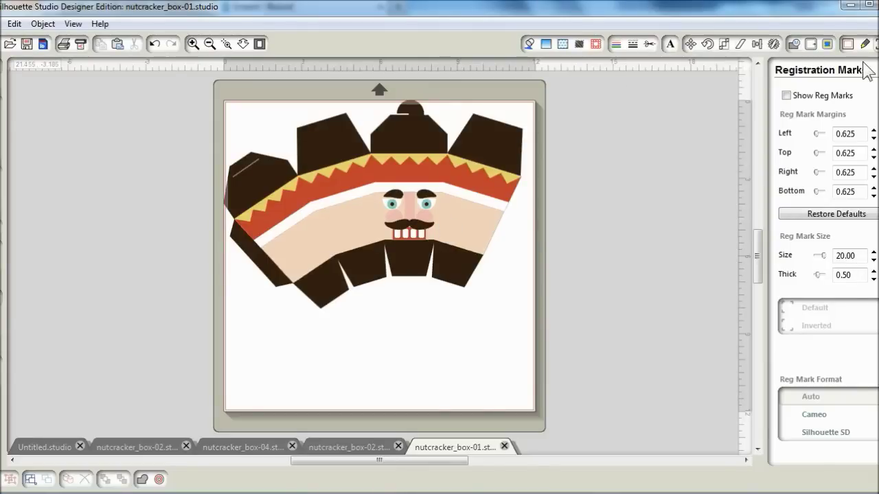
Show registration marks, then move and rotate the 11.500 × 8.010 in nutcracker design inside them
click(786, 95)
click(413, 212)
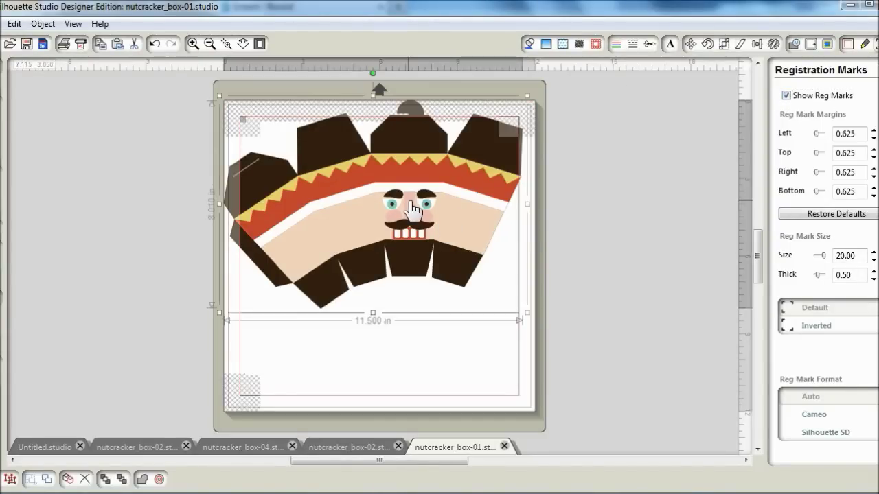
drag(412, 211, 414, 262)
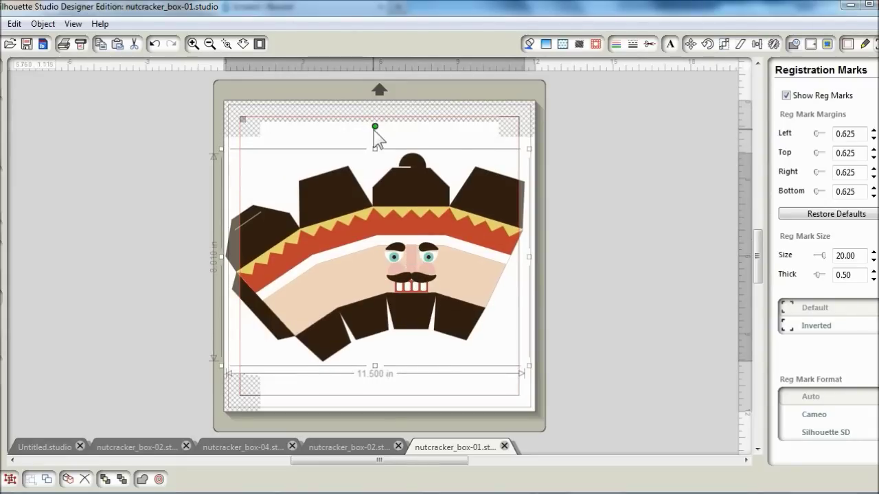
drag(375, 127, 316, 141)
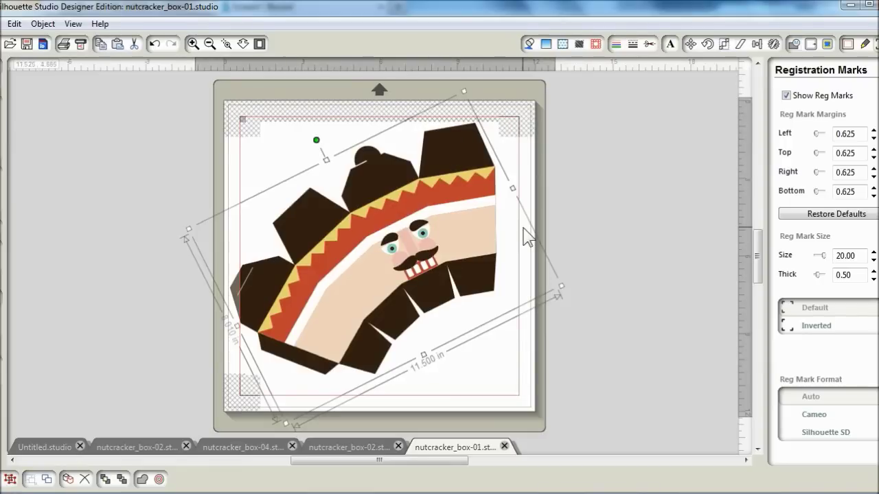
drag(389, 252, 405, 262)
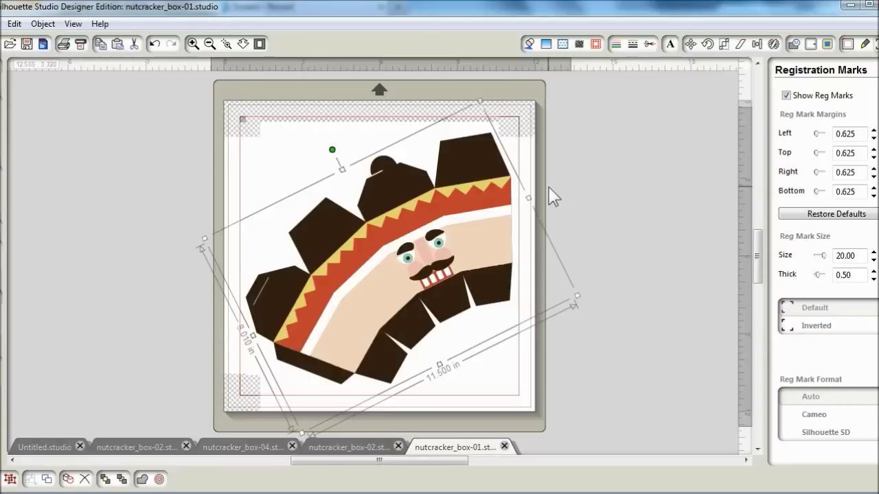
click(648, 46)
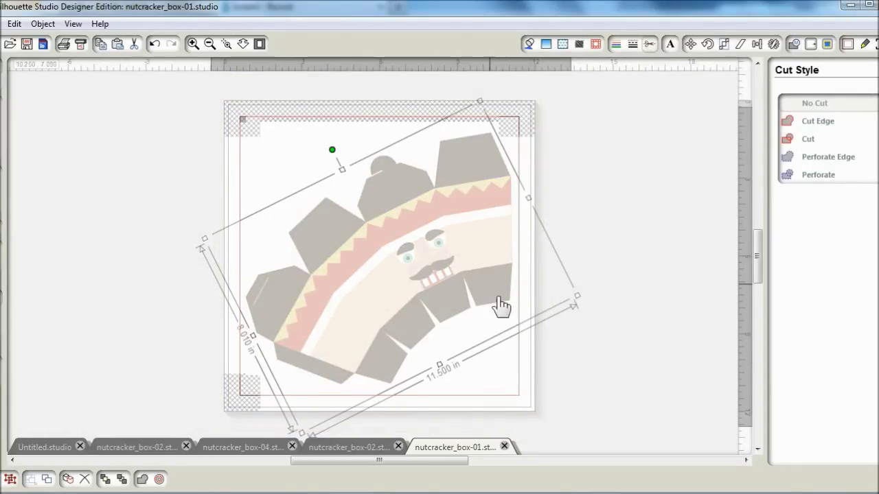
Try the Cut and Cut Edge styles on the nutcracker design, then settle on No Cut
click(808, 141)
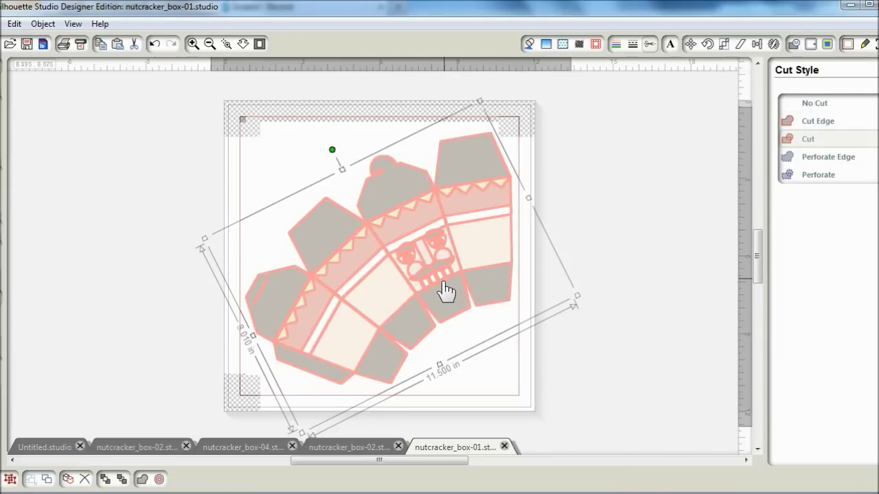
click(823, 122)
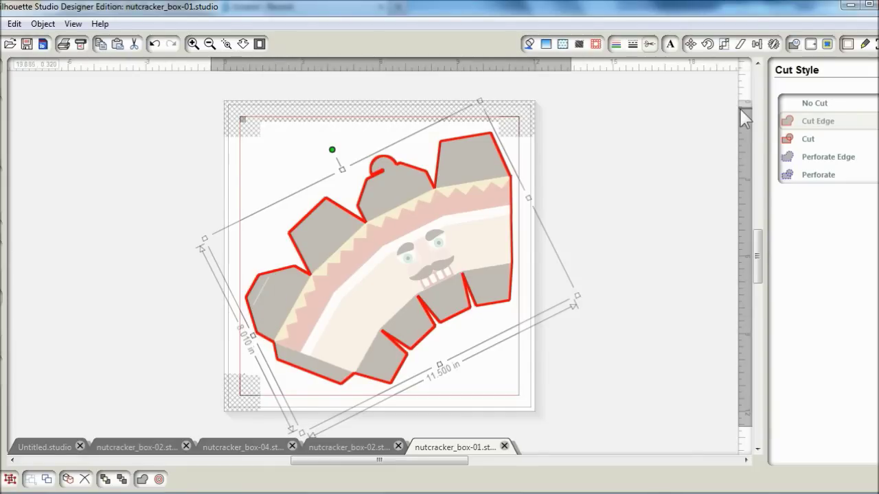
click(808, 102)
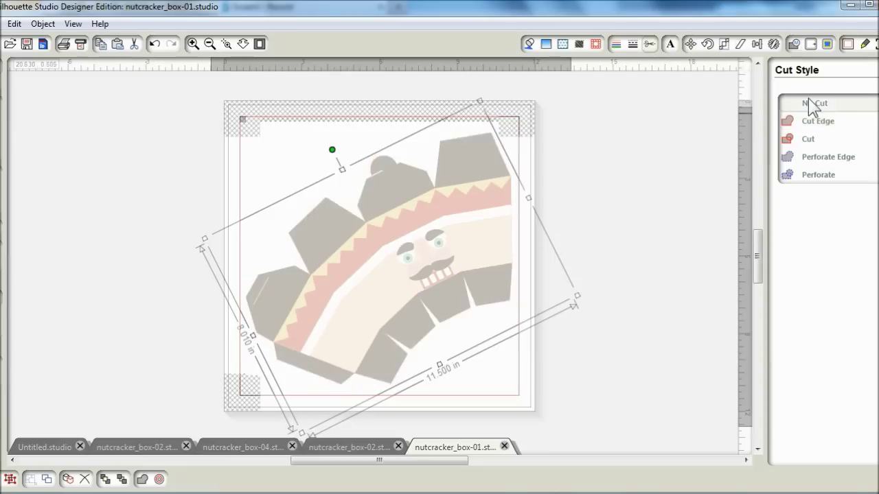
Ungroup the nutcracker box-01 design into its separate pieces
right_click(368, 233)
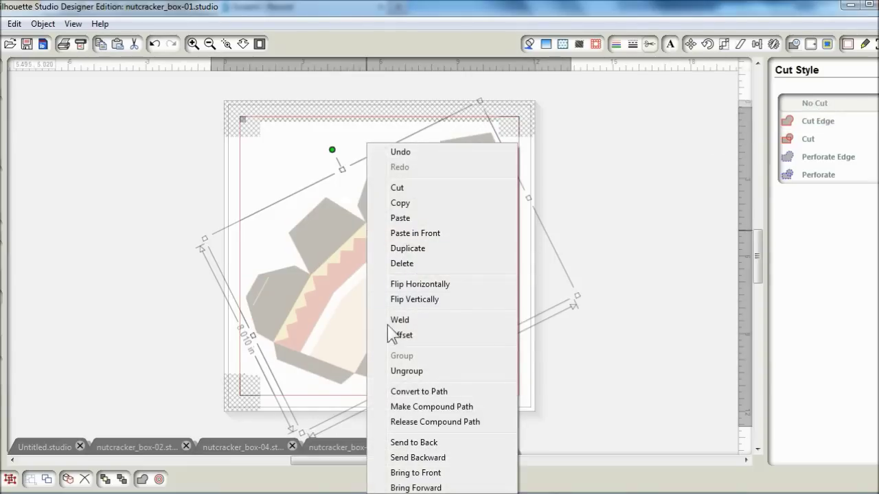
click(402, 371)
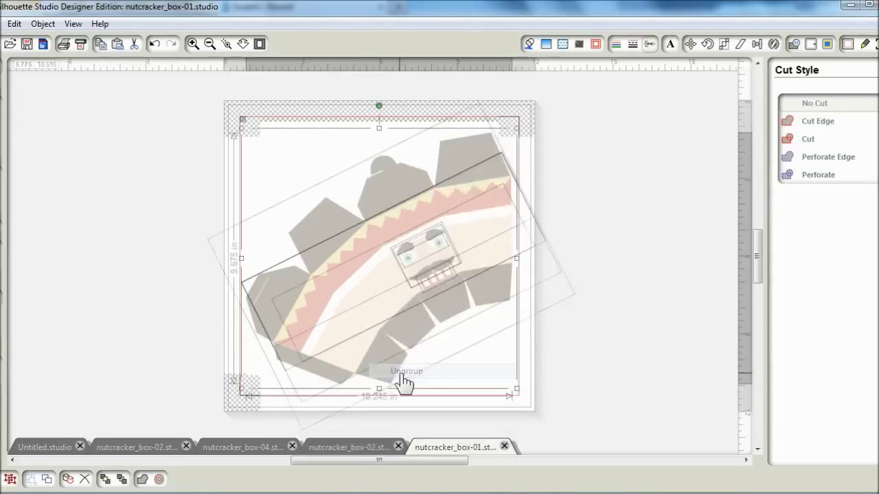
click(549, 166)
Select all the nutcracker pieces and give them the Cut style
click(475, 151)
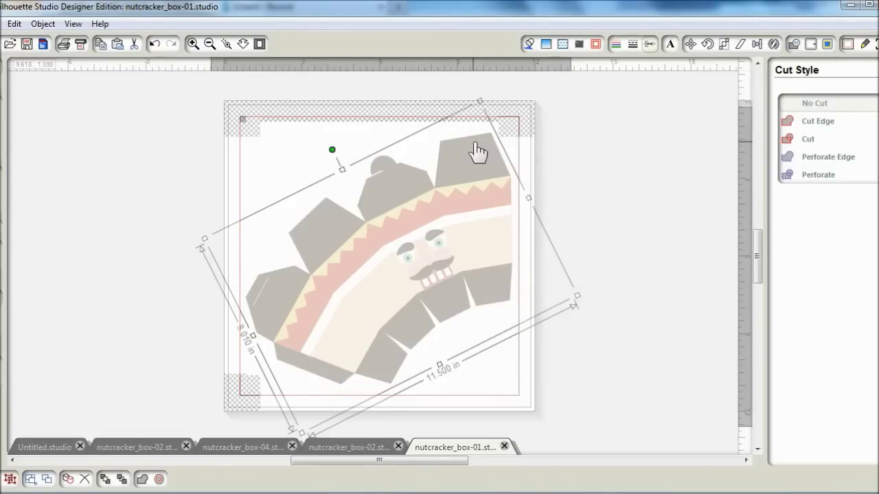
click(790, 138)
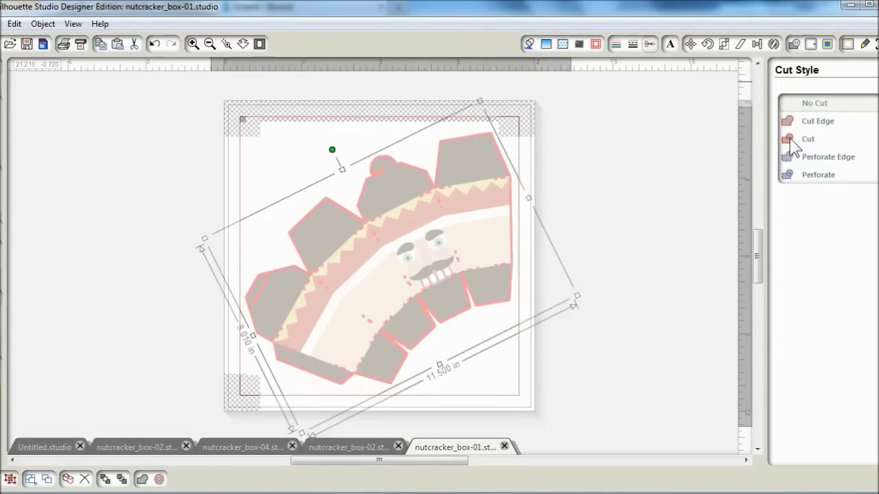
click(593, 178)
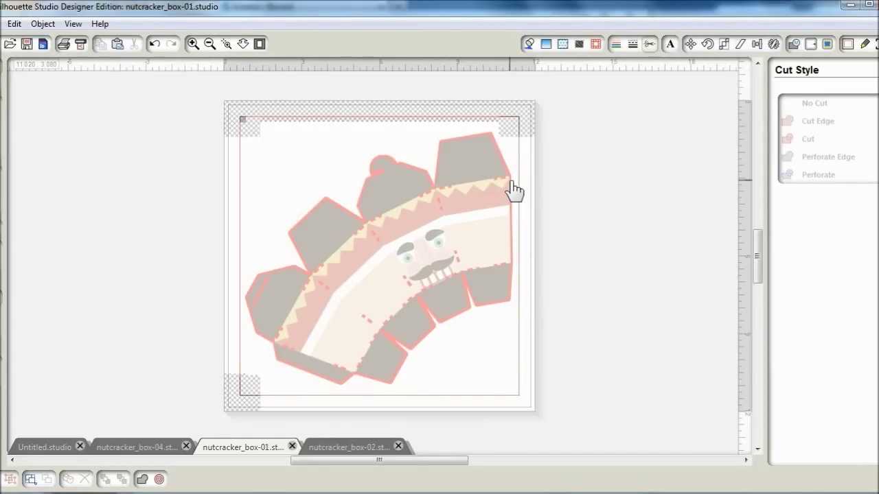
click(350, 450)
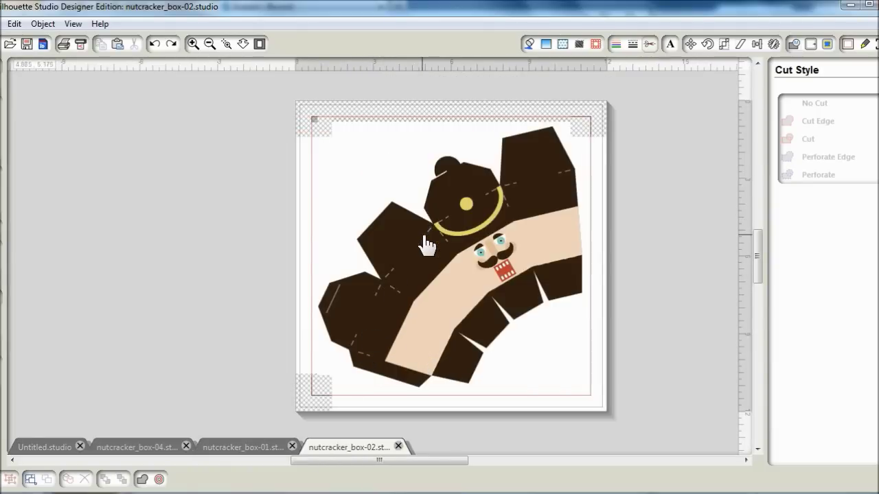
Switch to the nutcracker_box-04 document and then back to nutcracker_box-02
click(125, 447)
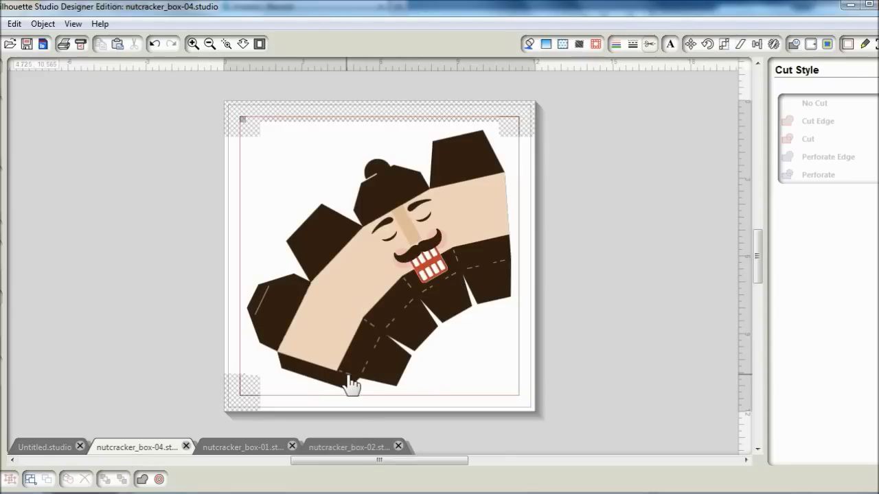
click(349, 448)
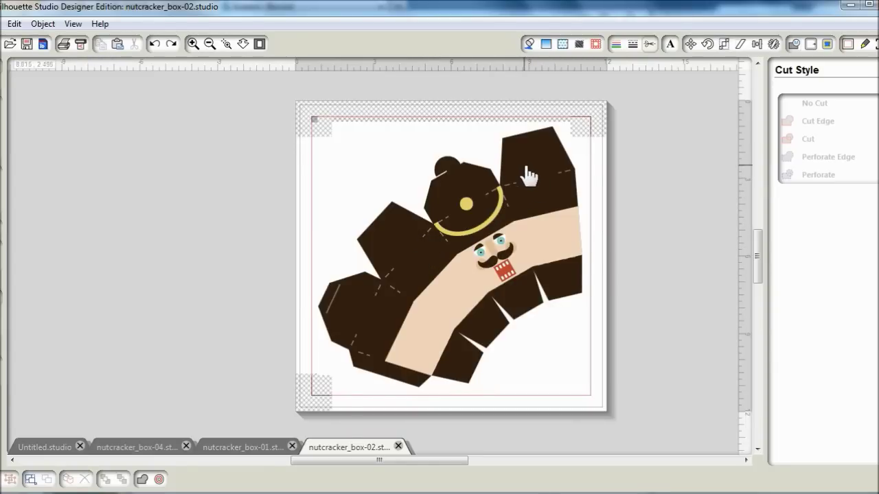
Ungroup the box-02 nutcracker design into its separate pieces
click(531, 184)
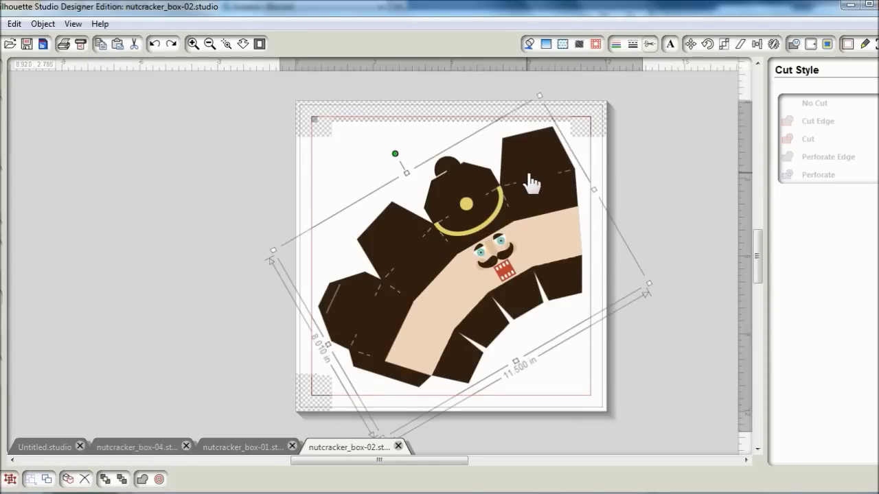
right_click(528, 182)
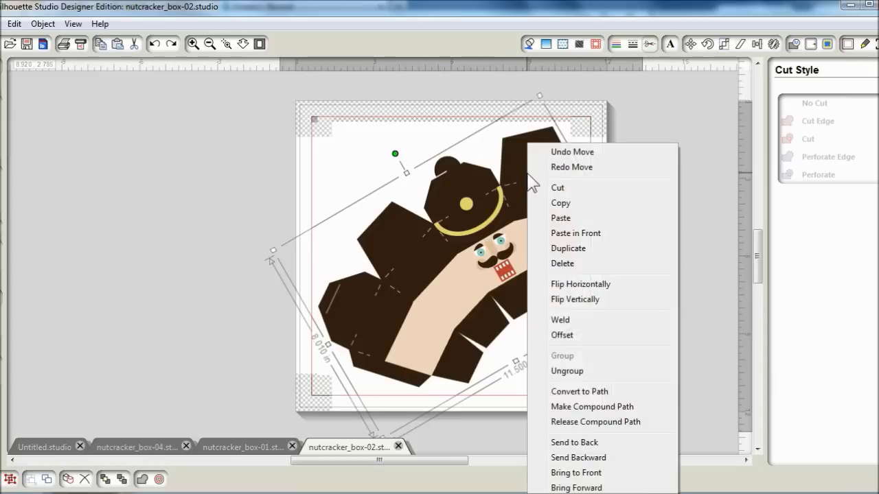
click(582, 374)
click(613, 133)
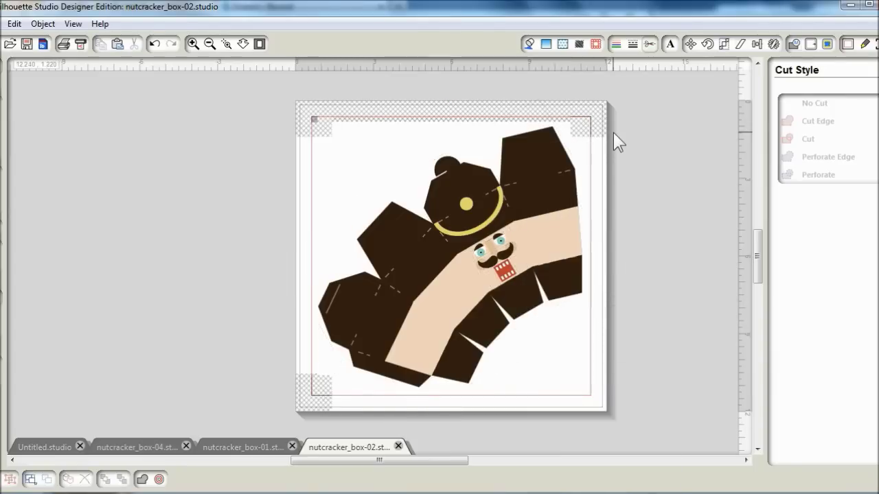
Set the score lines' line colour to the dark brown sampled from the base with the eyedropper
click(526, 177)
click(617, 43)
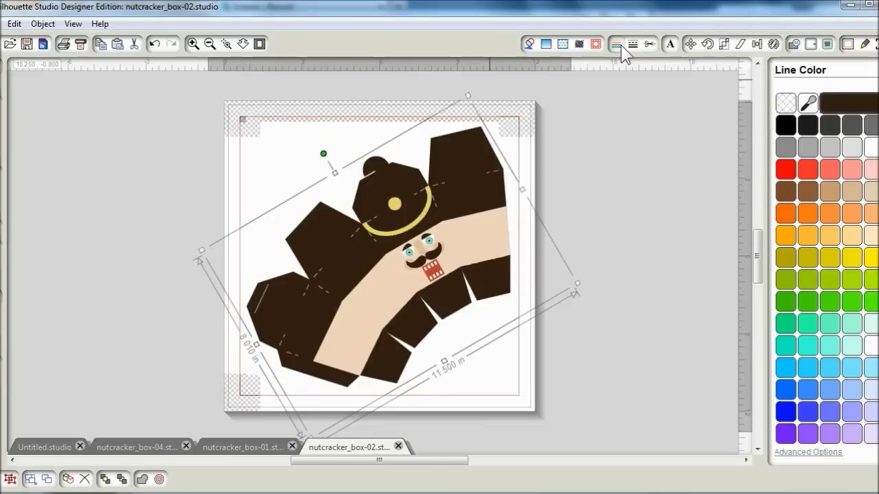
click(809, 104)
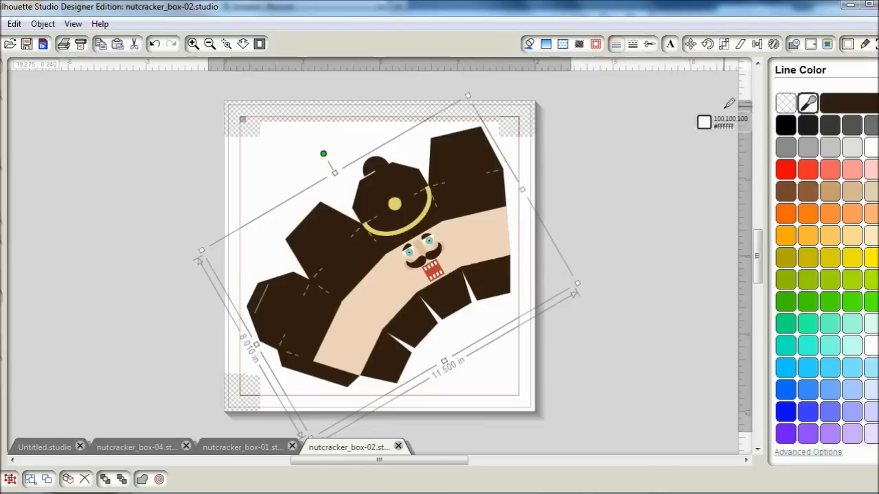
click(451, 173)
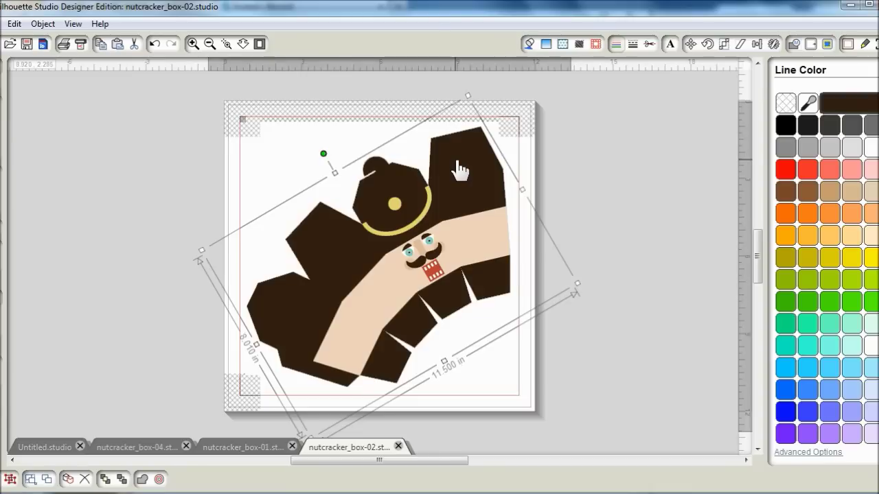
click(649, 44)
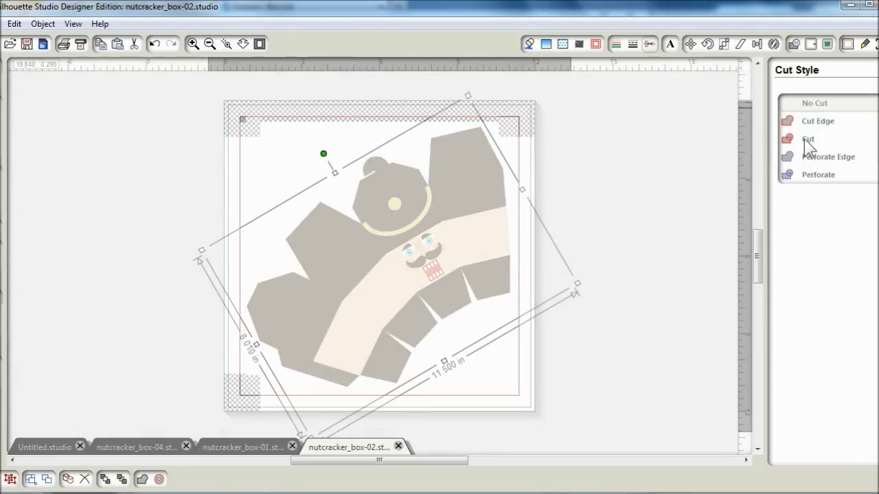
Apply the Cut style to the selected box-02 shapes, then deselect to review
click(804, 139)
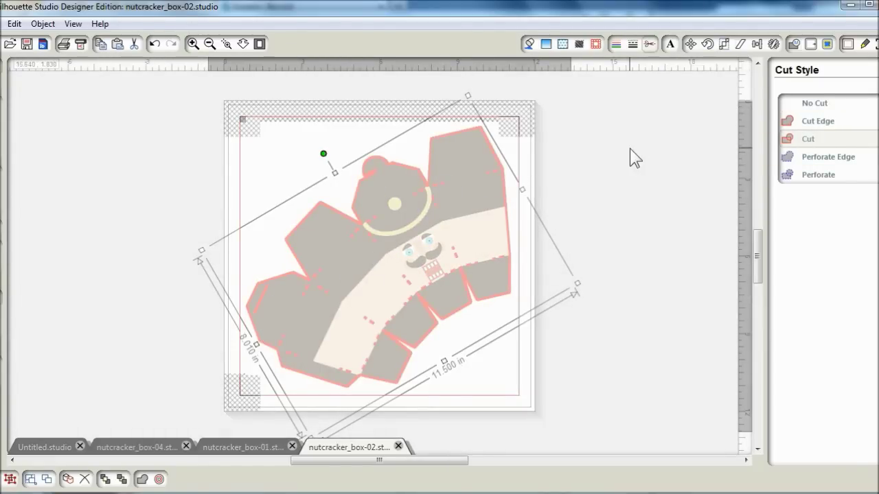
click(639, 127)
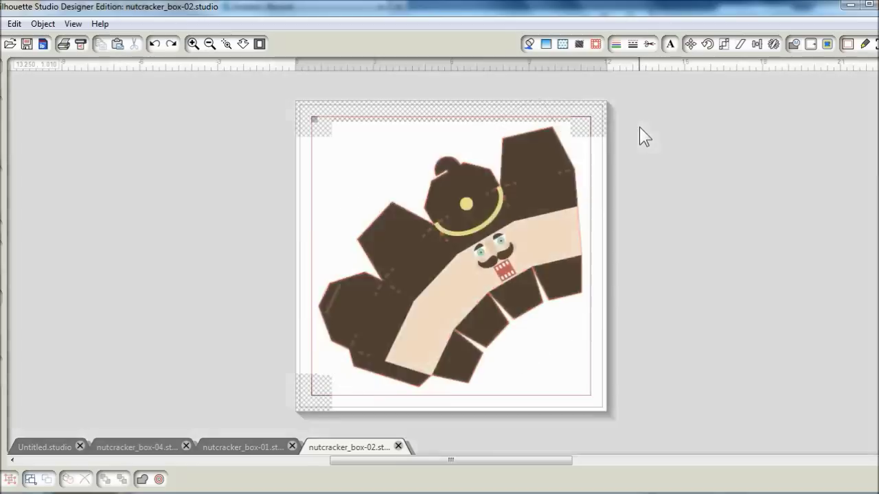